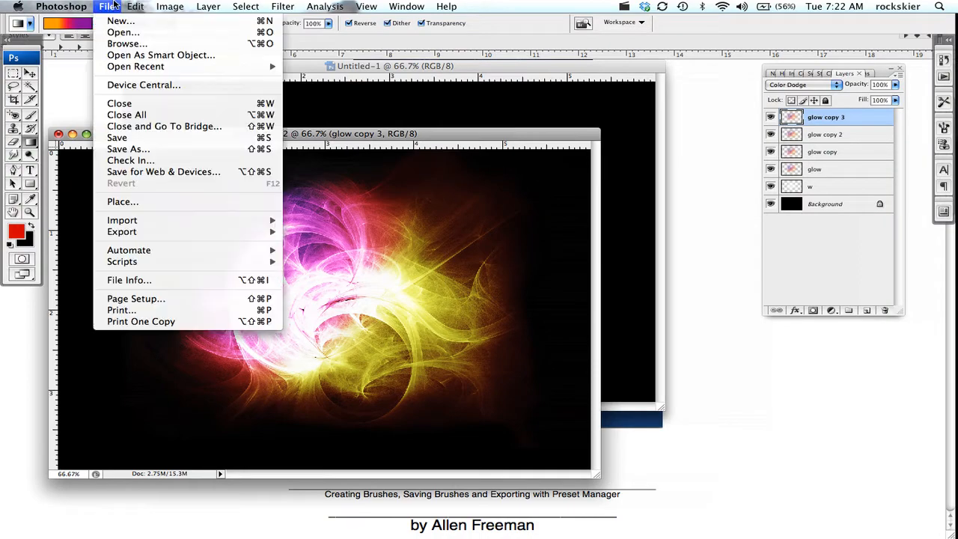
- Create a 5 by 4 inch RGB document at 200 pixels/inch with a transparent background
{"action": "left_click", "coordinate": [110, 20]}
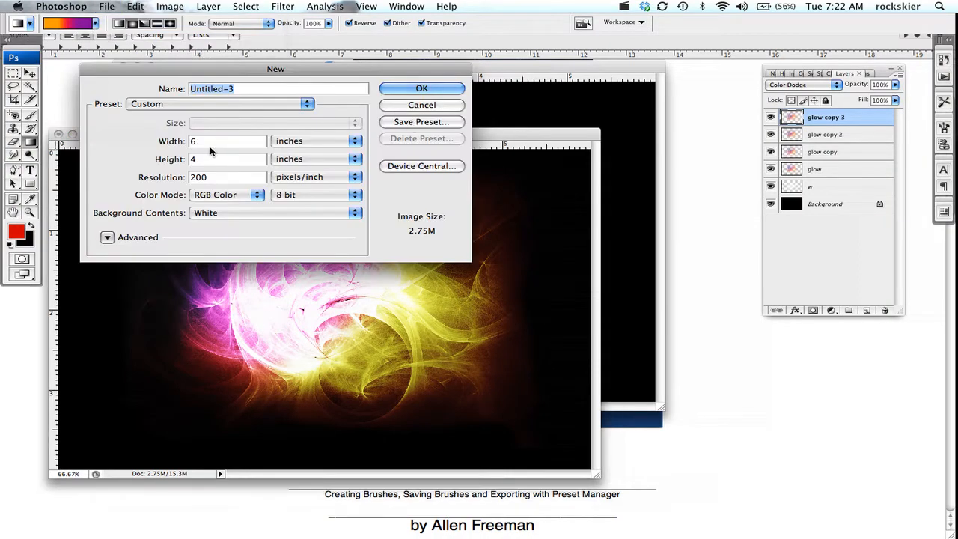
{"action": "left_click", "coordinate": [210, 146]}
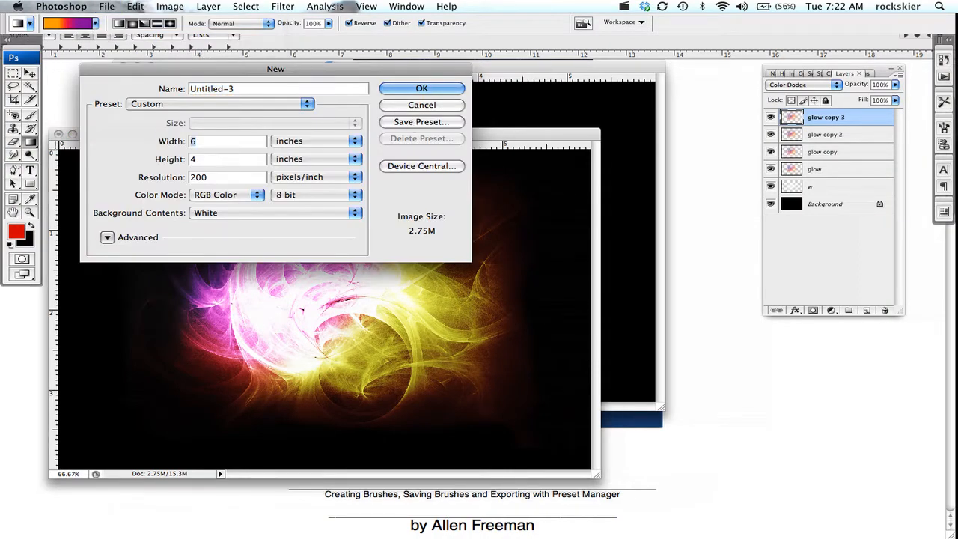
{"action": "key", "text": "BackSpace"}
{"action": "type", "text": "5"}
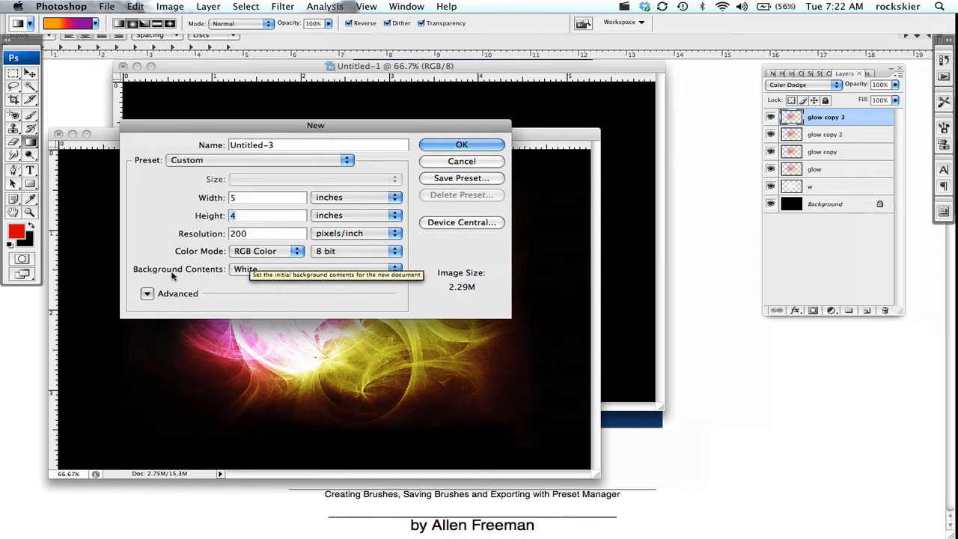
{"action": "left_click", "coordinate": [258, 269]}
{"action": "left_click", "coordinate": [258, 292]}
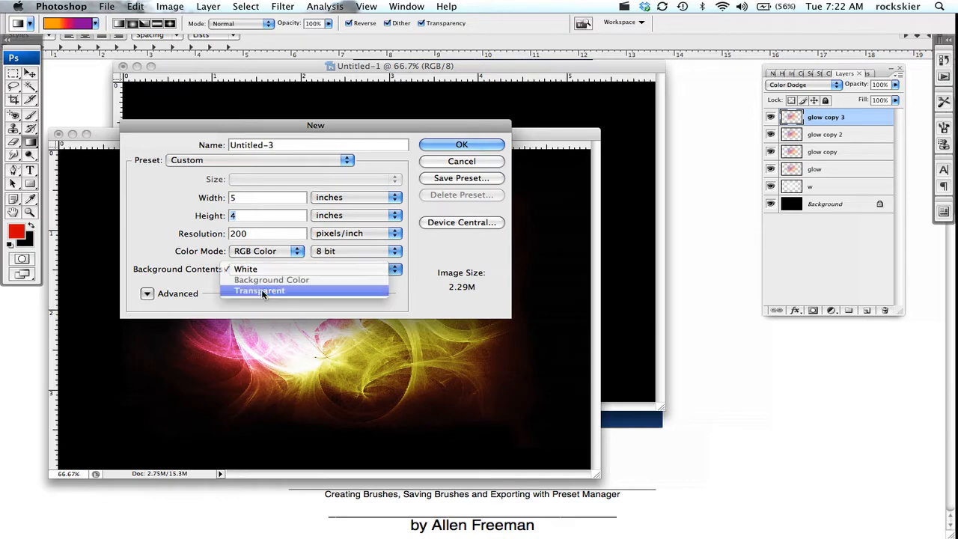
{"action": "left_click", "coordinate": [442, 146]}
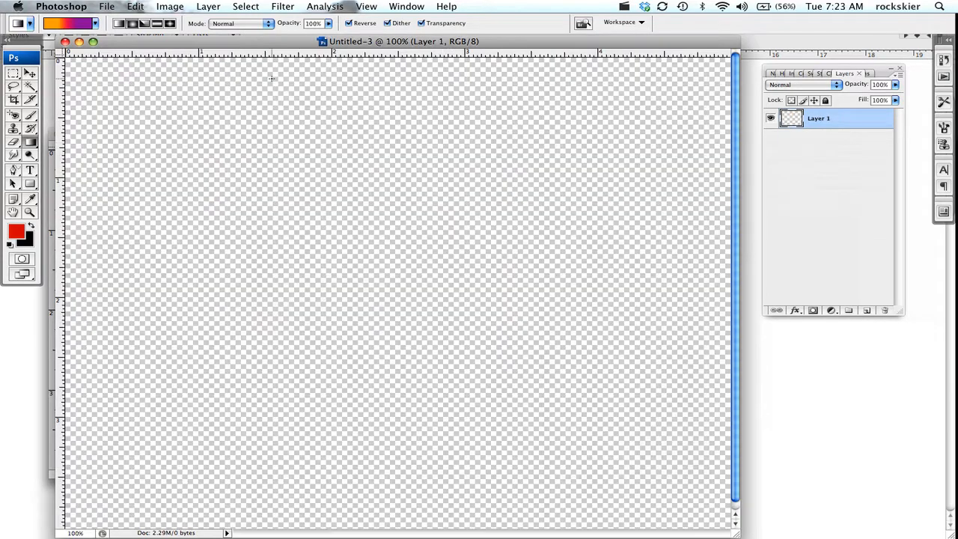
- Add the text "Ski Utah" in the upper-left part of the canvas in Bastarda-K at 18 pt
{"action": "key", "text": "f"}
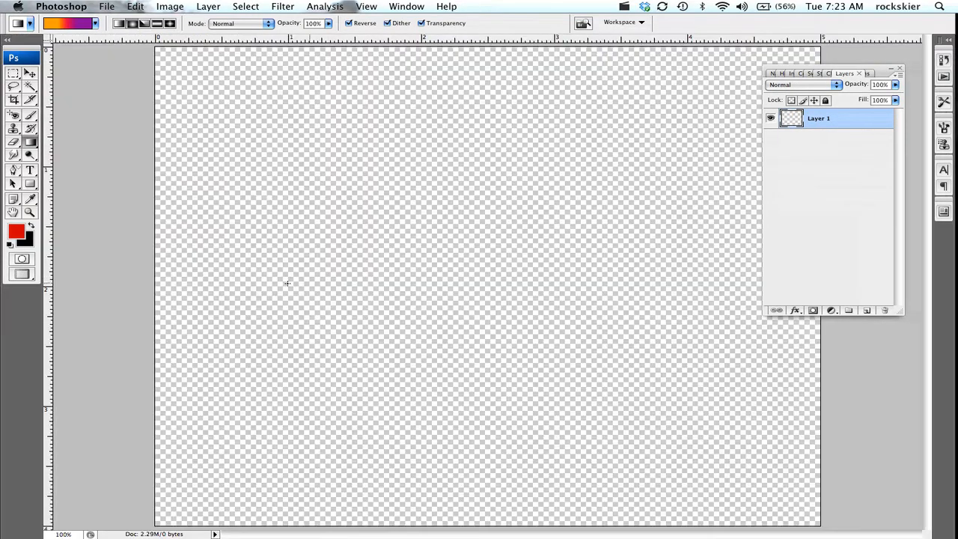
{"action": "key", "text": "super+minus"}
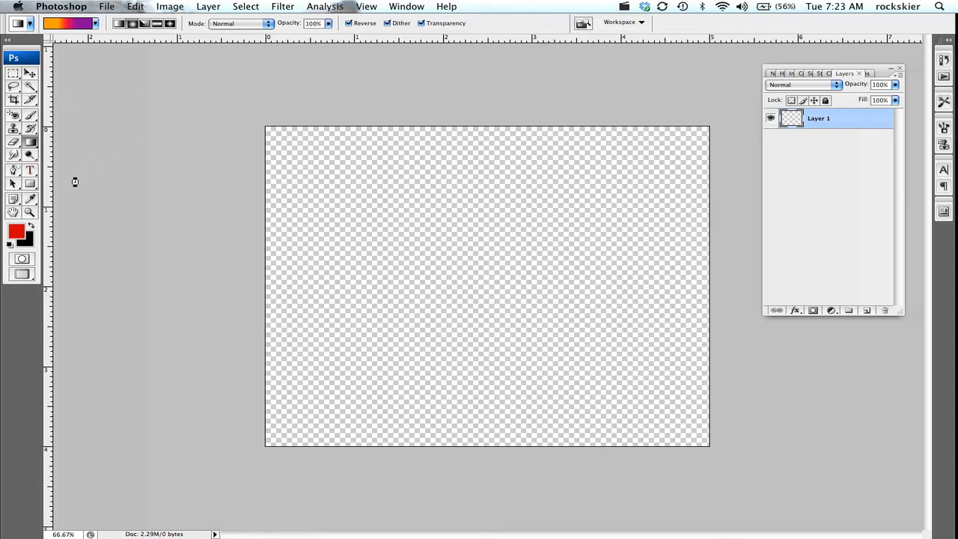
{"action": "key", "text": "t"}
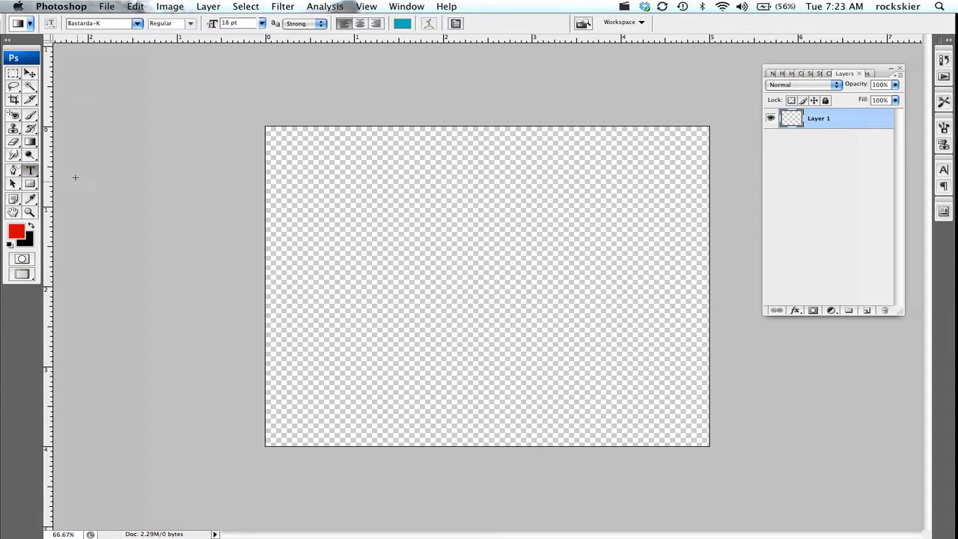
{"action": "left_click", "coordinate": [345, 228]}
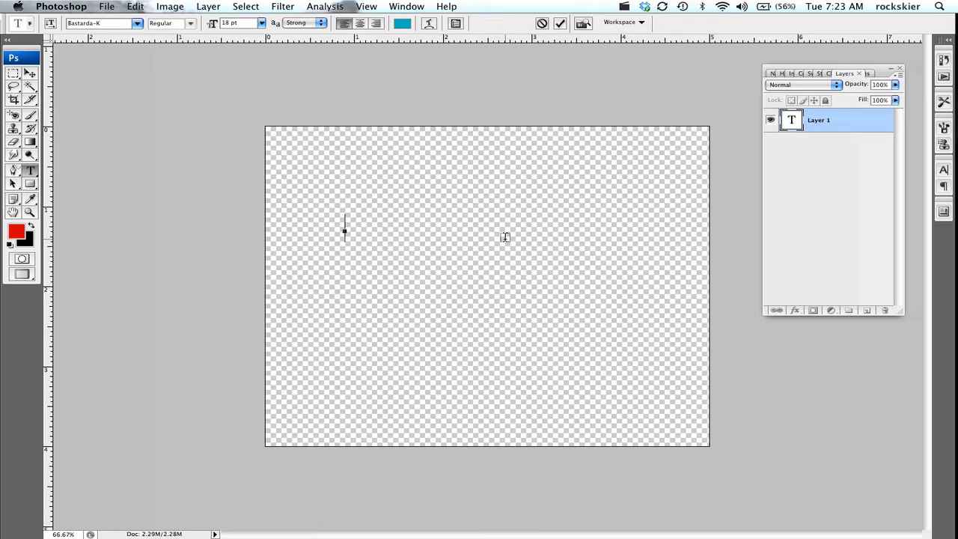
{"action": "type", "text": "T"}
{"action": "key", "text": "BackSpace"}
{"action": "type", "text": "Ski "}
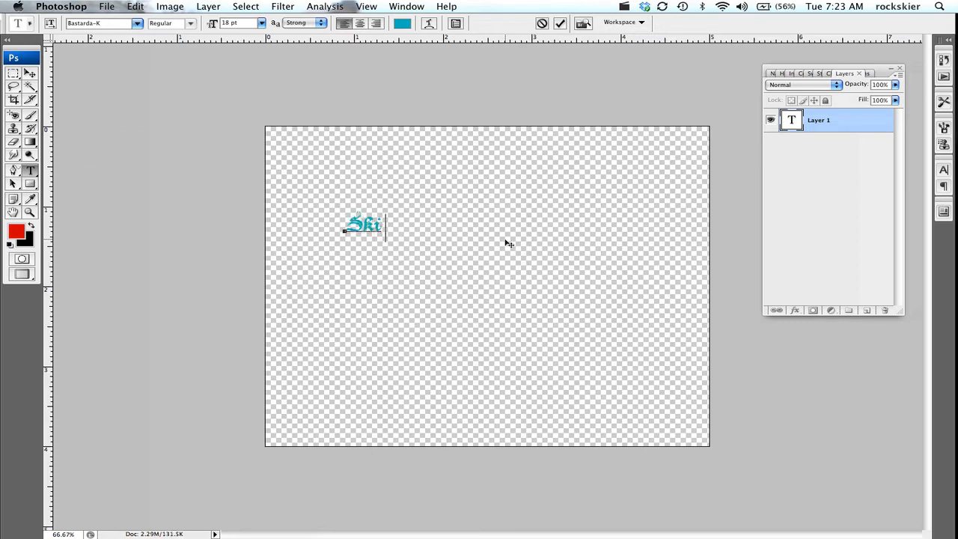
{"action": "type", "text": "UTah"}
{"action": "key", "text": "BackSpace"}
{"action": "key", "text": "BackSpace"}
{"action": "key", "text": "BackSpace"}
{"action": "type", "text": "h"}
{"action": "key", "text": "BackSpace"}
{"action": "type", "text": "tah"}
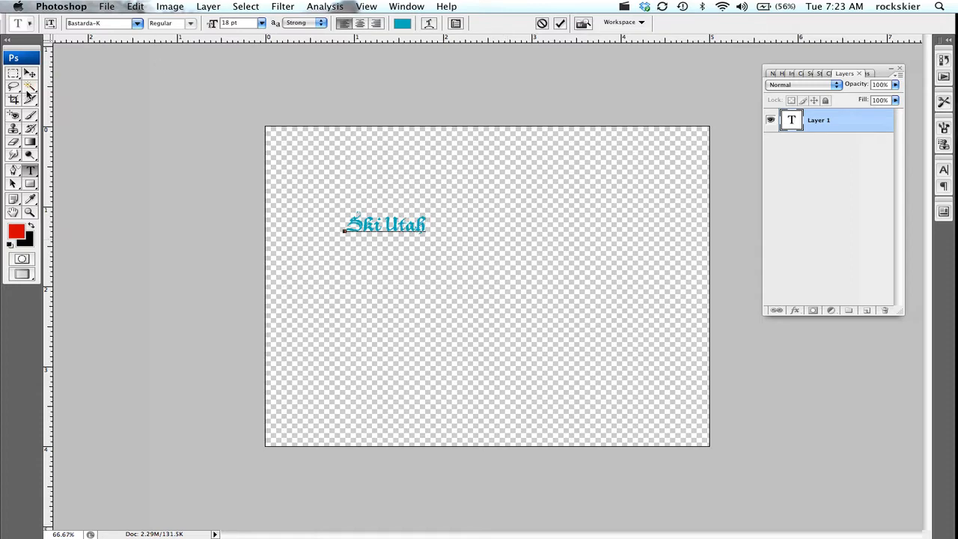
- Scale the "Ski Utah" text proportionally to about 356% and nudge it toward the canvas centre
{"action": "left_click", "coordinate": [28, 76]}
{"action": "left_click_drag", "start_coordinate": [416, 228], "coordinate": [629, 337]}
{"action": "key", "text": "super+t"}
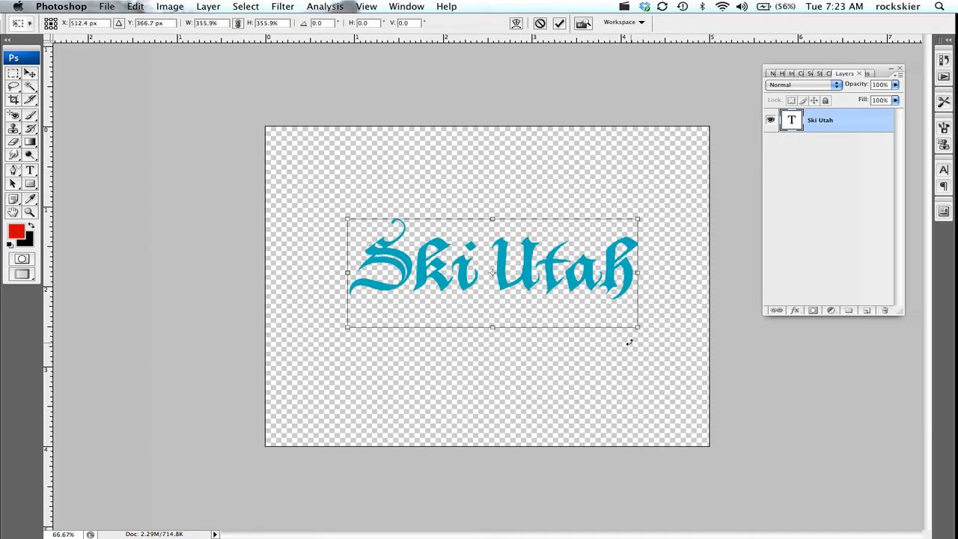
{"action": "key", "text": "Return"}
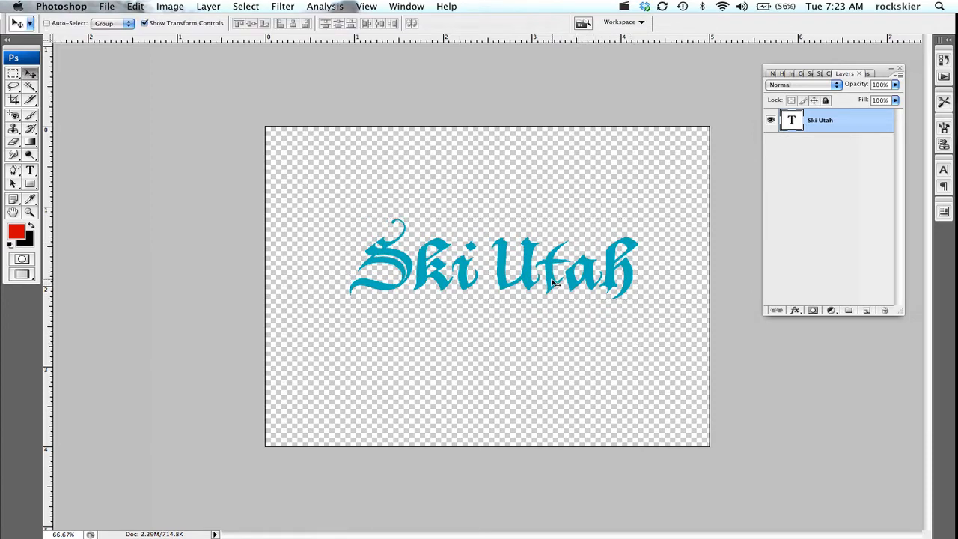
{"action": "left_click_drag", "start_coordinate": [551, 278], "coordinate": [544, 288]}
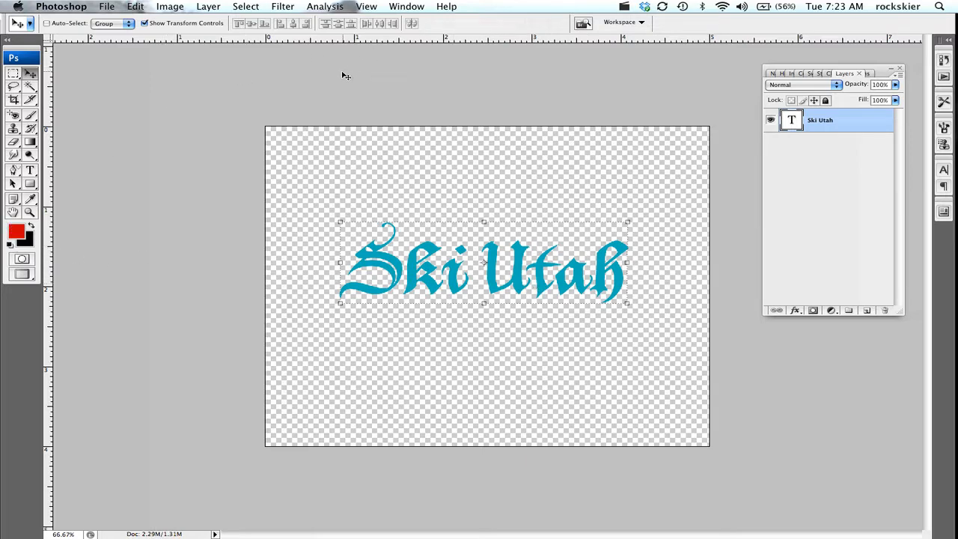
- Change the "Ski Utah" text color to near-black, hex 000101
{"action": "key", "text": "t"}
{"action": "left_click", "coordinate": [406, 23]}
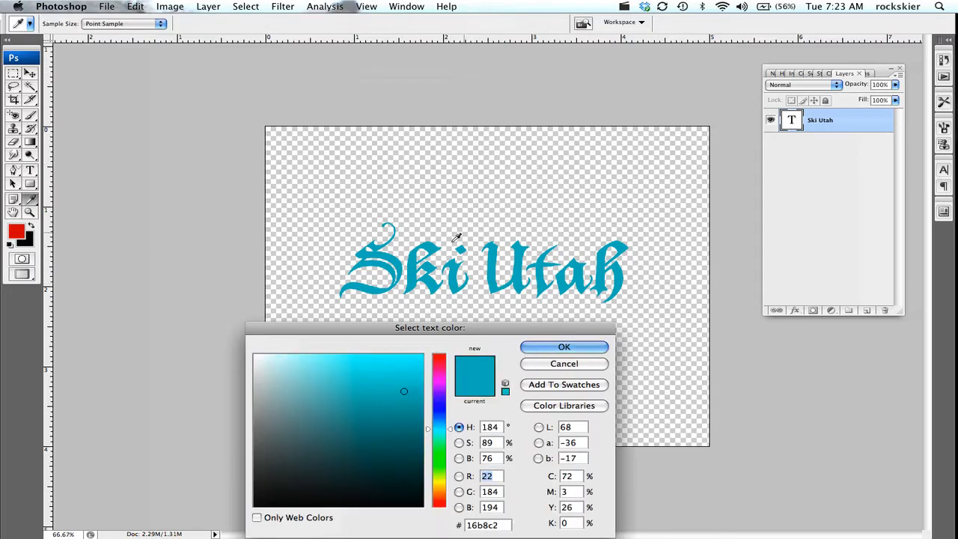
{"action": "left_click", "coordinate": [359, 506]}
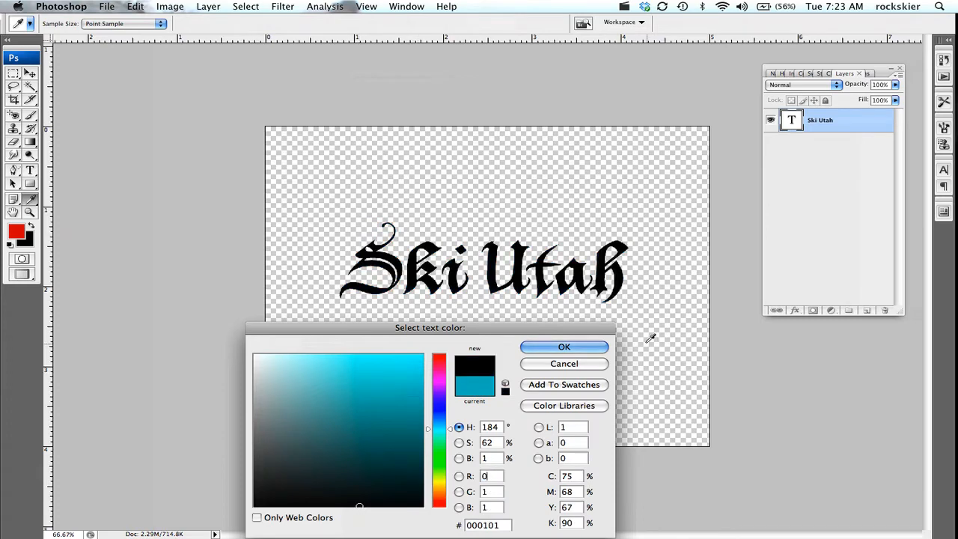
{"action": "left_click", "coordinate": [584, 347]}
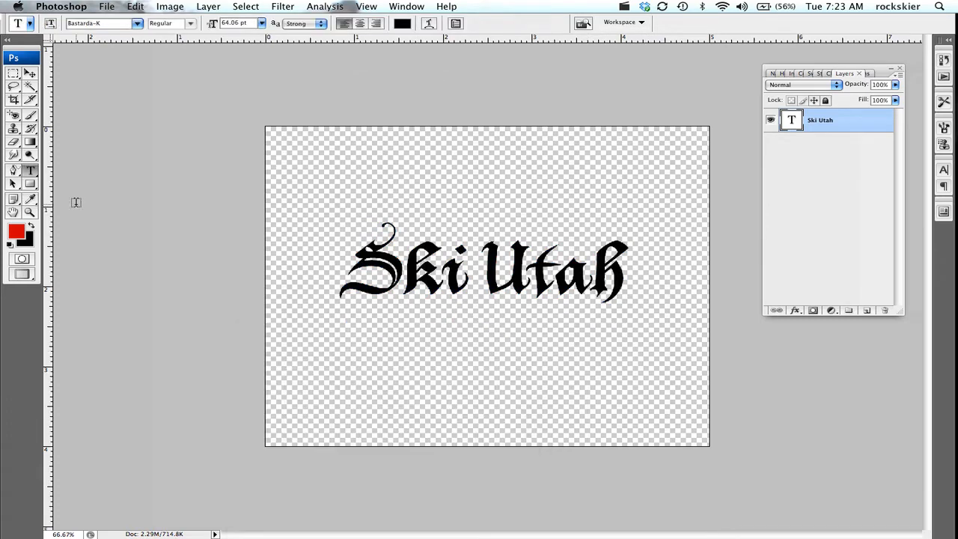
- Draw a solid-centred snowflake custom shape in red over the text, about 3.3 inches wide and 2.9 inches high
{"action": "left_click_drag", "start_coordinate": [29, 192], "coordinate": [71, 241]}
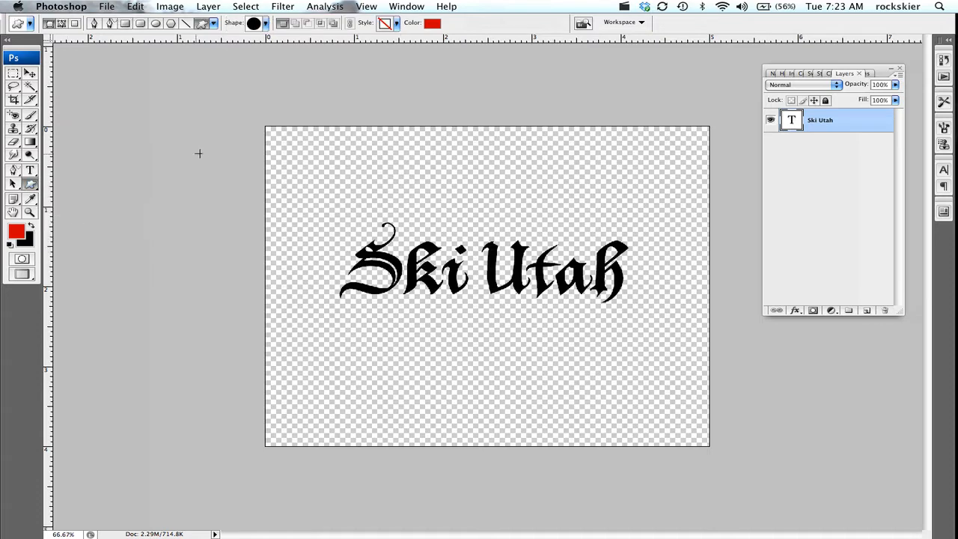
{"action": "left_click", "coordinate": [266, 23]}
{"action": "scroll", "coordinate": [275, 89], "scroll_direction": "down", "scroll_amount": 3}
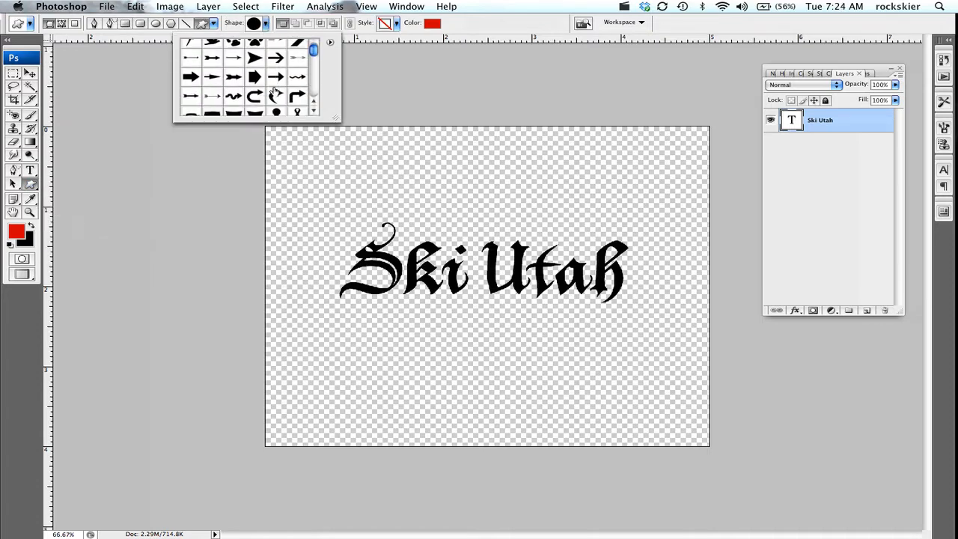
{"action": "scroll", "coordinate": [274, 92], "scroll_direction": "down", "scroll_amount": 6}
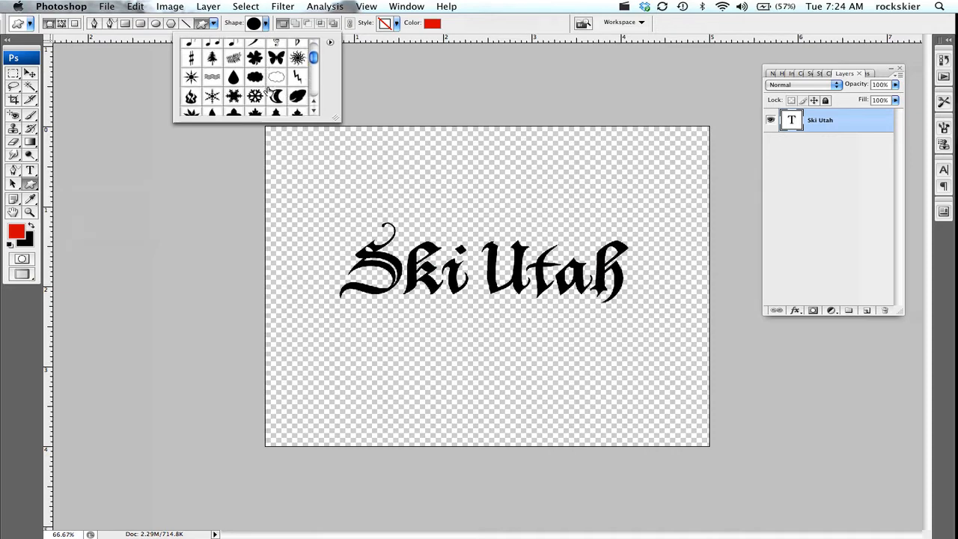
{"action": "scroll", "coordinate": [268, 90], "scroll_direction": "down", "scroll_amount": 8}
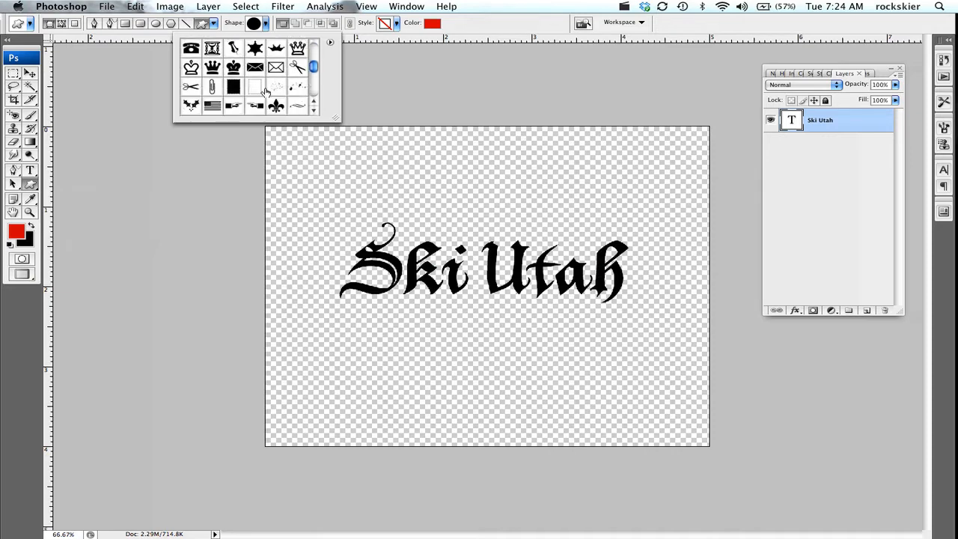
{"action": "scroll", "coordinate": [263, 90], "scroll_direction": "down", "scroll_amount": 8}
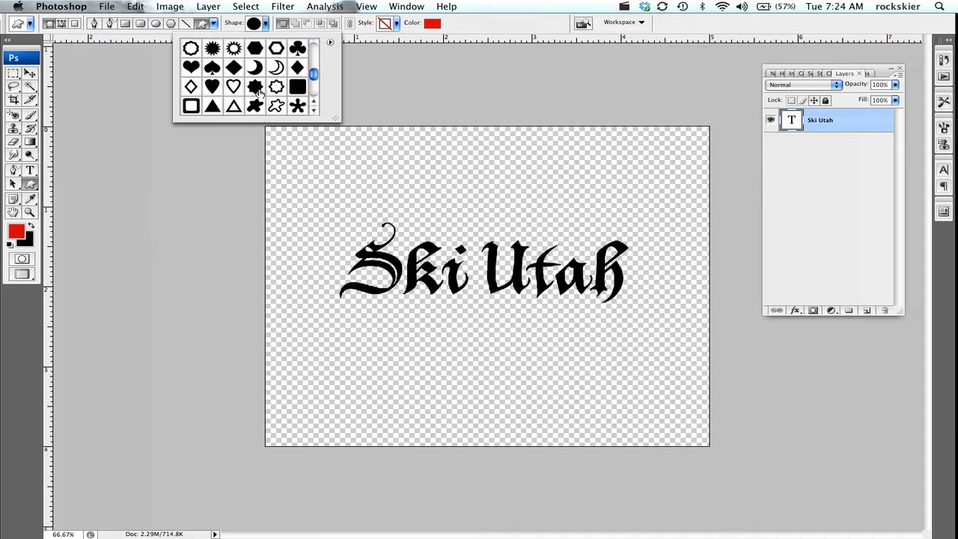
{"action": "scroll", "coordinate": [258, 91], "scroll_direction": "down", "scroll_amount": 5}
{"action": "scroll", "coordinate": [258, 92], "scroll_direction": "up", "scroll_amount": 7}
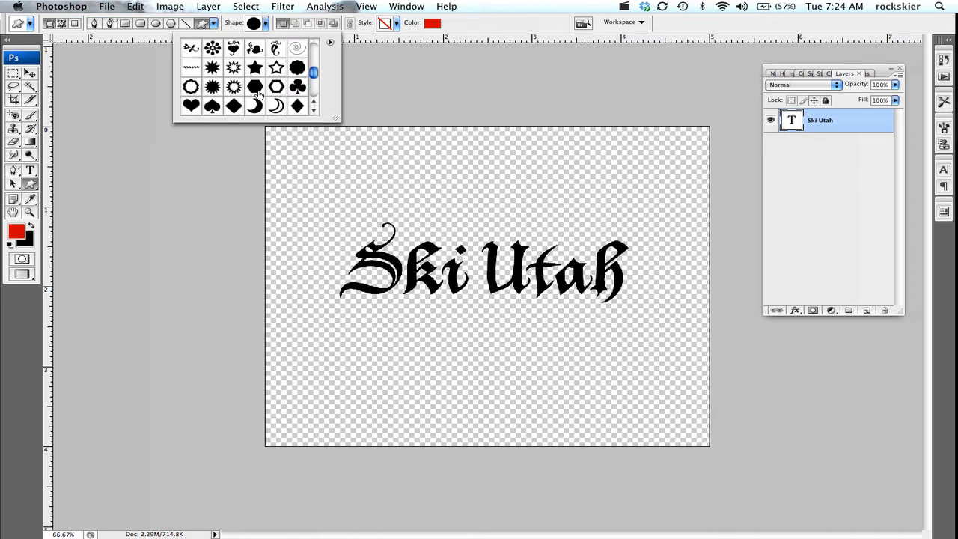
{"action": "scroll", "coordinate": [258, 91], "scroll_direction": "up", "scroll_amount": 8}
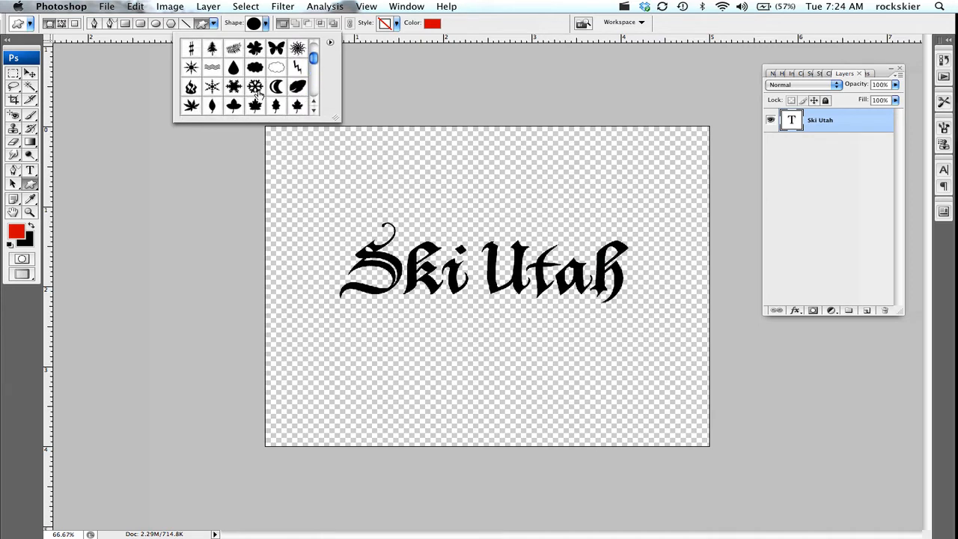
{"action": "scroll", "coordinate": [258, 92], "scroll_direction": "up", "scroll_amount": 8}
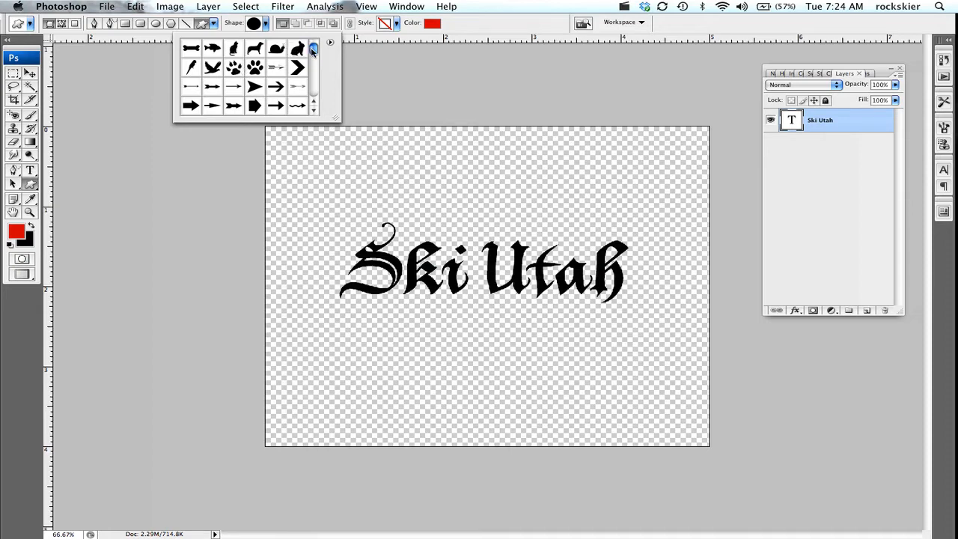
{"action": "left_click_drag", "start_coordinate": [312, 51], "coordinate": [313, 60]}
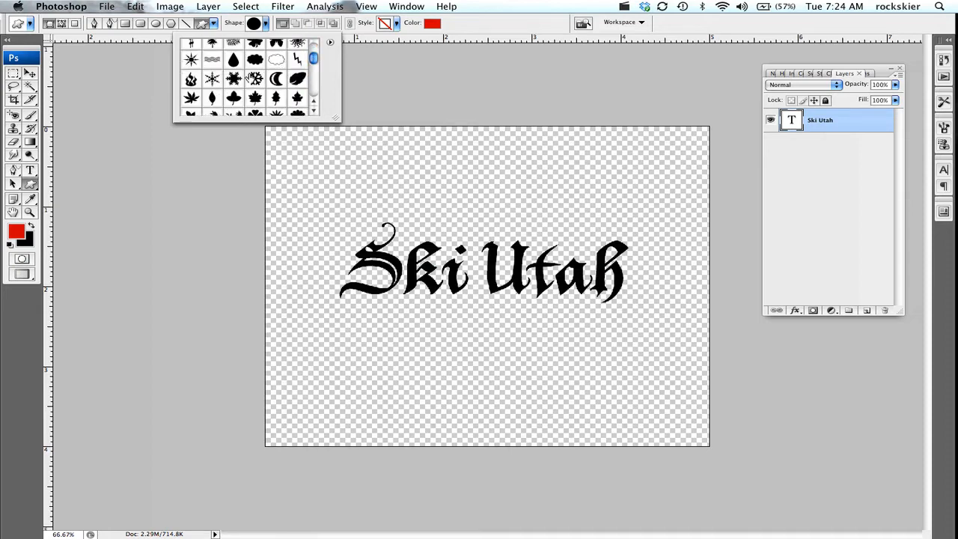
{"action": "left_click", "coordinate": [233, 79]}
{"action": "left_click_drag", "start_coordinate": [382, 184], "coordinate": [665, 402]}
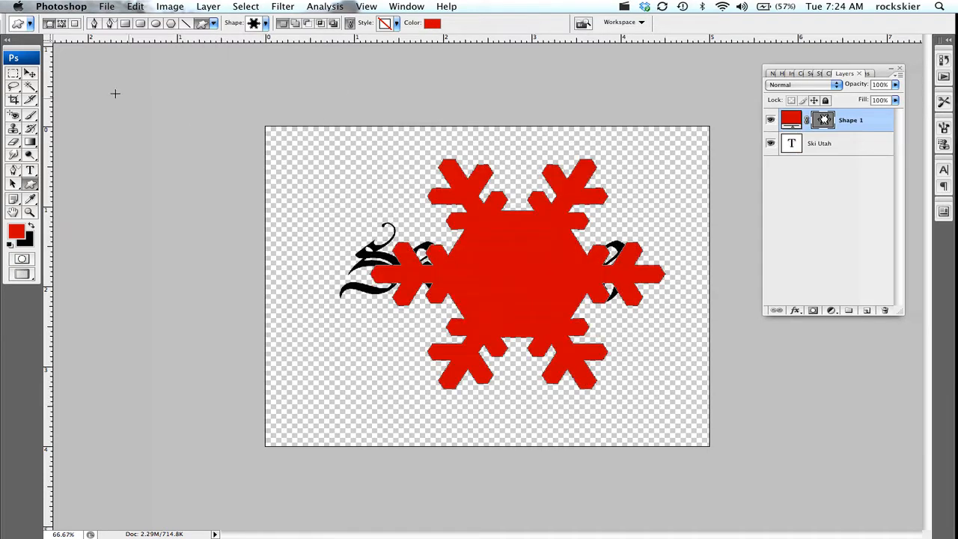
- Centre the red snowflake on the "Ski Utah" text and place its layer below the text layer
{"action": "left_click", "coordinate": [30, 74]}
{"action": "left_click_drag", "start_coordinate": [516, 236], "coordinate": [476, 237]}
{"action": "left_click_drag", "start_coordinate": [875, 126], "coordinate": [873, 152]}
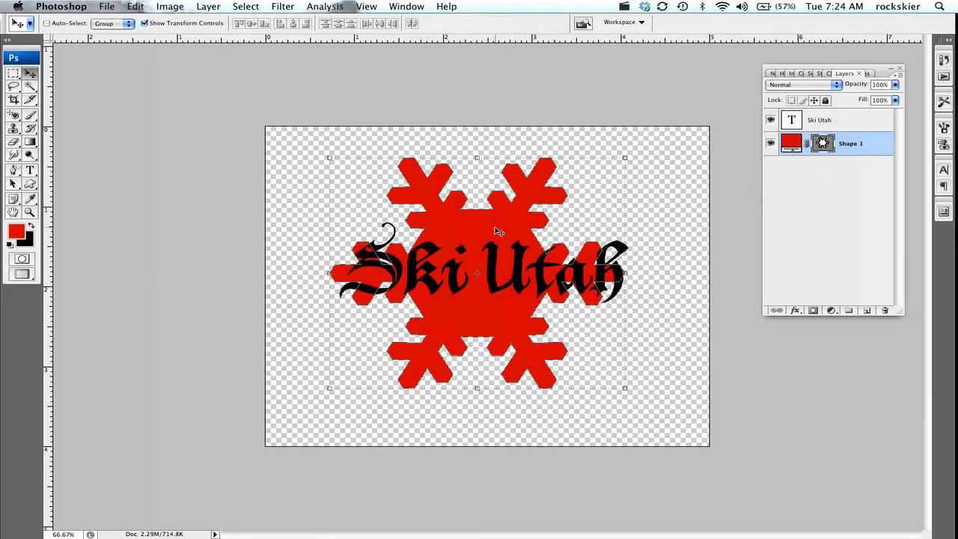
{"action": "left_click_drag", "start_coordinate": [493, 231], "coordinate": [498, 231]}
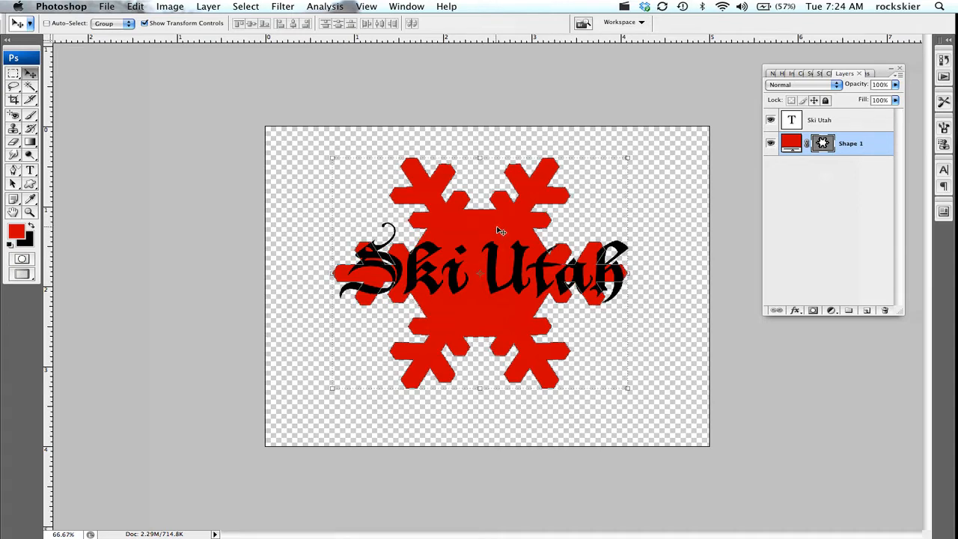
- Define a brush preset named "skiutah" from the snowflake and text artwork
{"action": "left_click", "coordinate": [853, 120]}
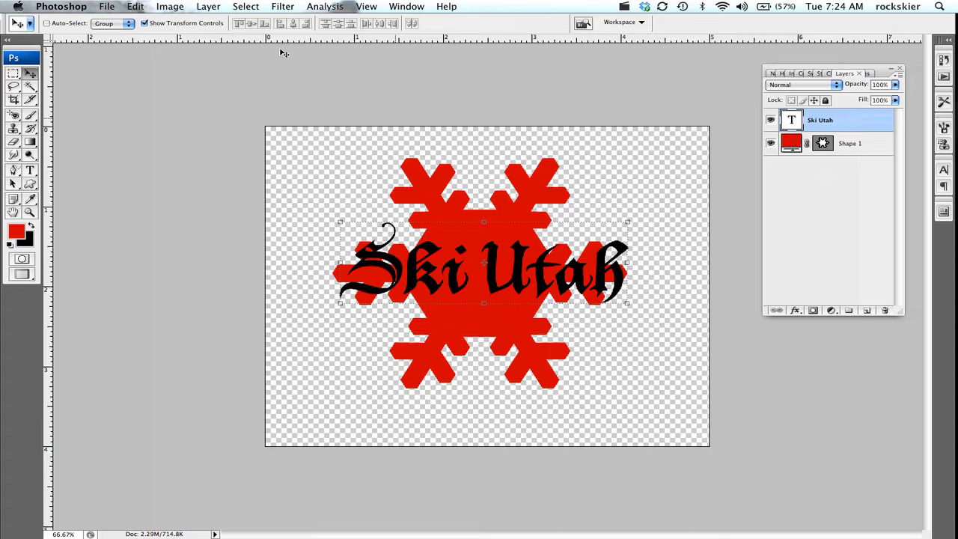
{"action": "left_click", "coordinate": [135, 8]}
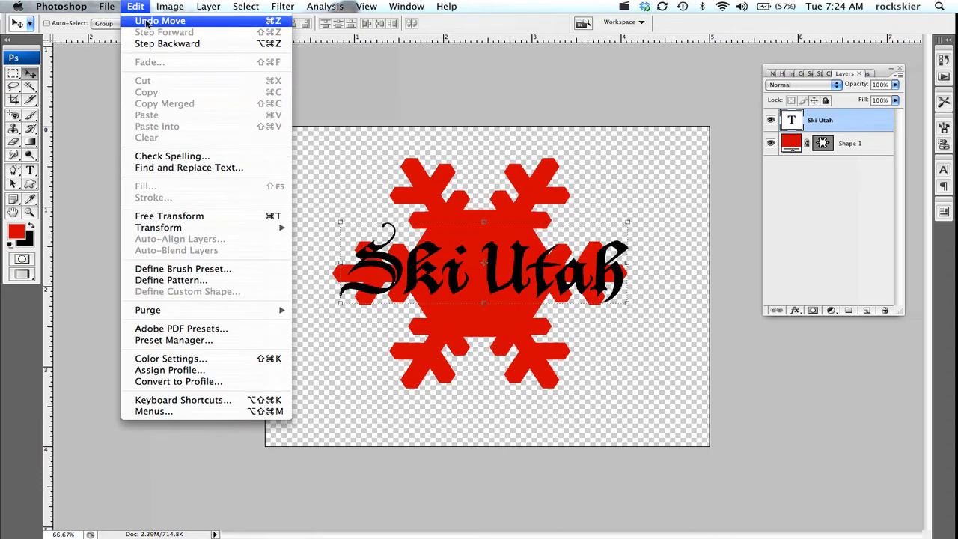
{"action": "left_click", "coordinate": [177, 271]}
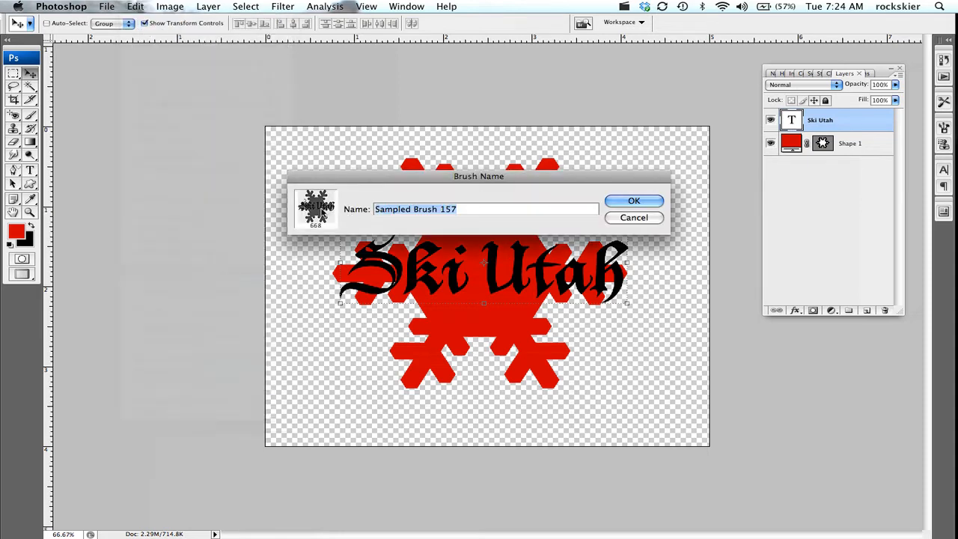
{"action": "left_click_drag", "start_coordinate": [344, 179], "coordinate": [303, 259]}
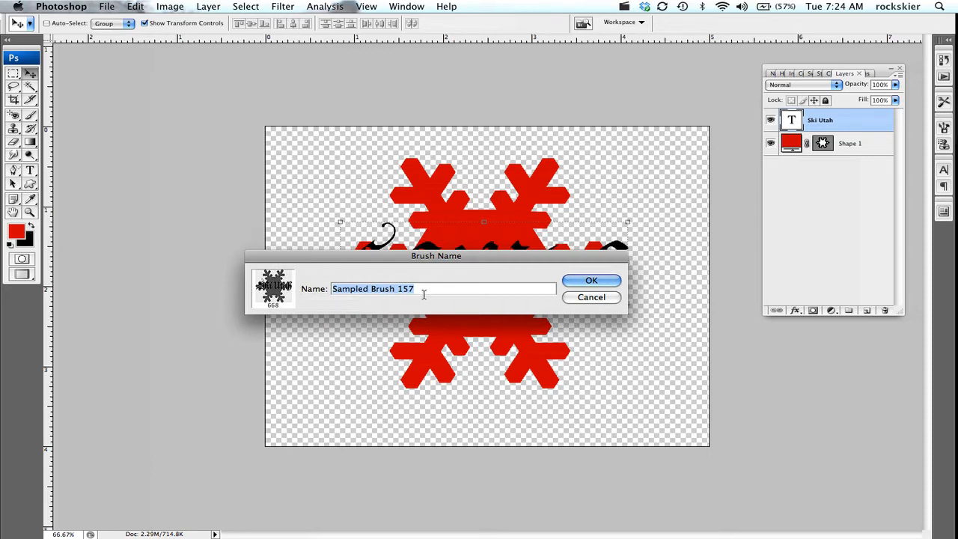
{"action": "type", "text": "ski"}
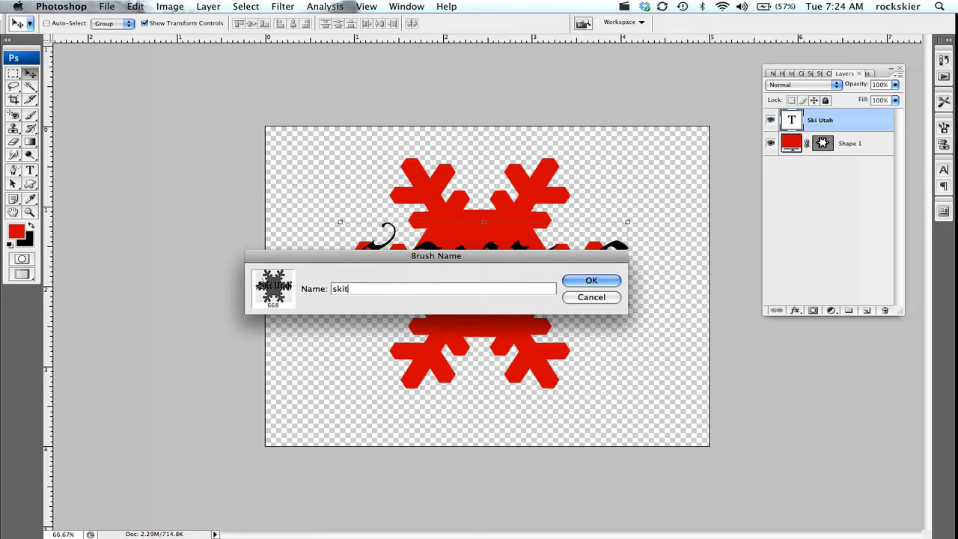
{"action": "type", "text": "utah"}
{"action": "left_click", "coordinate": [603, 280]}
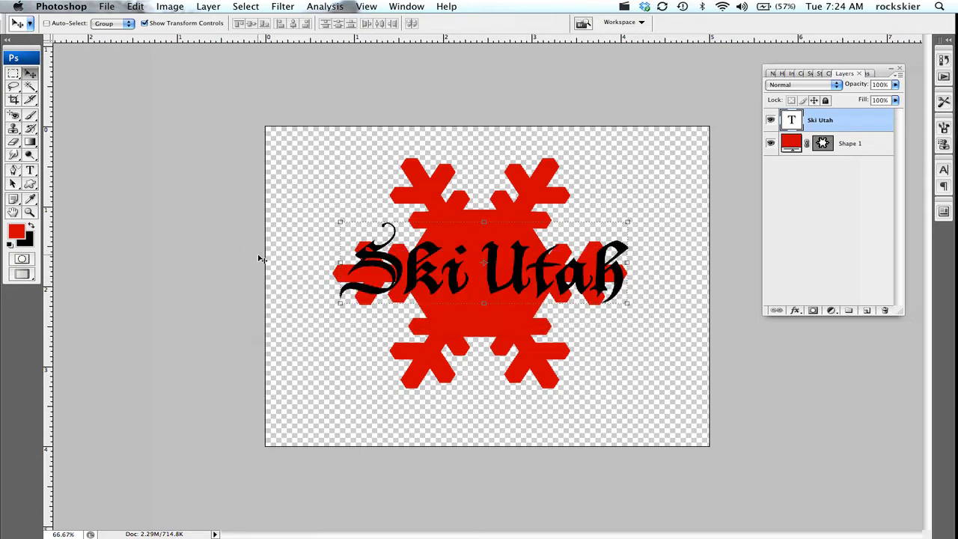
- Return to windowed view and bring the Untitled-2 glow artwork forward, with the Untitled-3 snowflake document moved aside
{"action": "key", "text": "f"}
{"action": "key", "text": "f"}
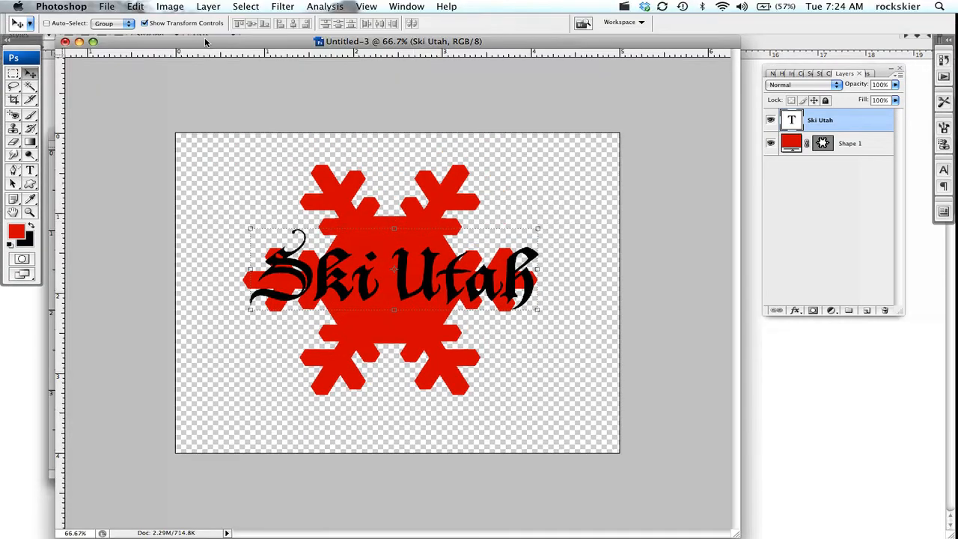
{"action": "left_click_drag", "start_coordinate": [205, 42], "coordinate": [588, 118]}
{"action": "left_click_drag", "start_coordinate": [212, 135], "coordinate": [252, 87]}
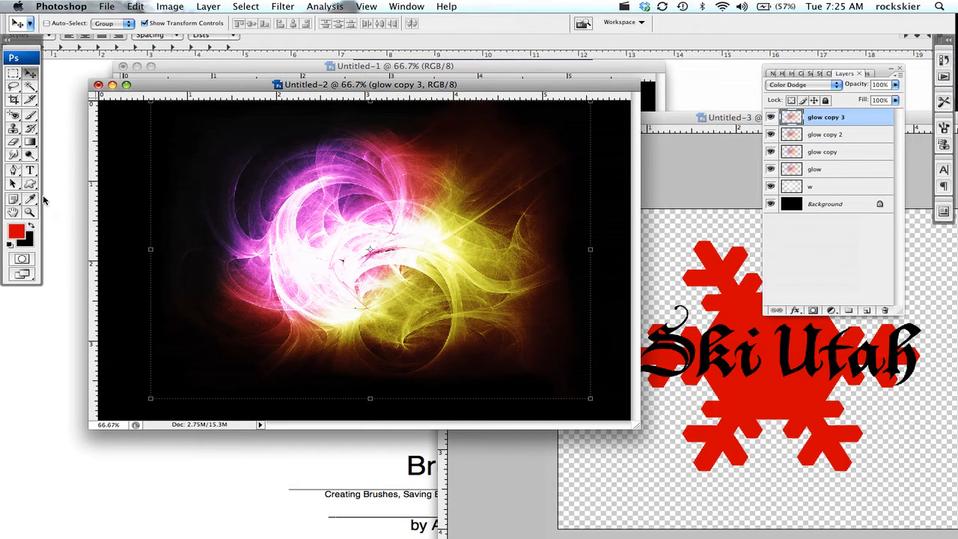
- Choose the Brush tool with the 668 px "Ski Utah" snowflake brush at the end of the brush presets
{"action": "left_click", "coordinate": [30, 116]}
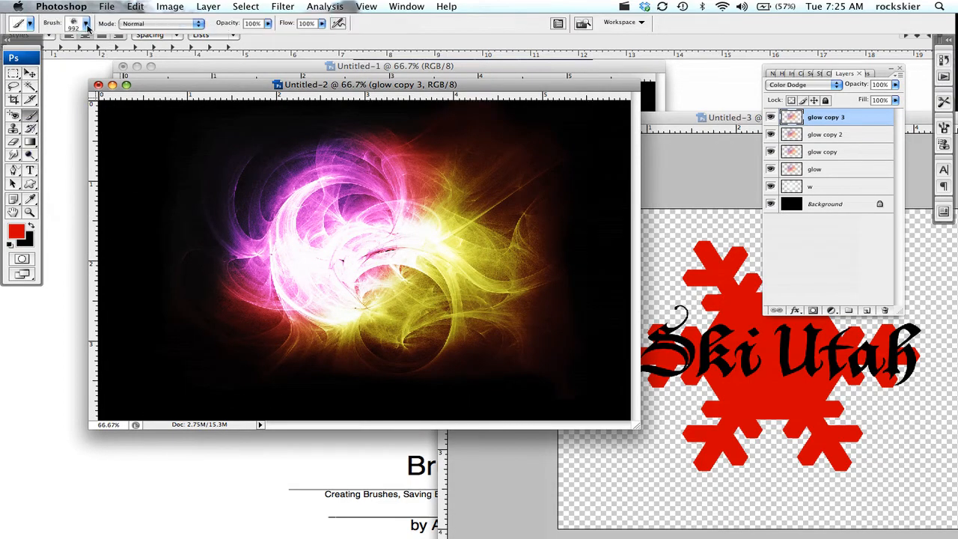
{"action": "left_click", "coordinate": [87, 27]}
{"action": "left_click_drag", "start_coordinate": [504, 197], "coordinate": [502, 335]}
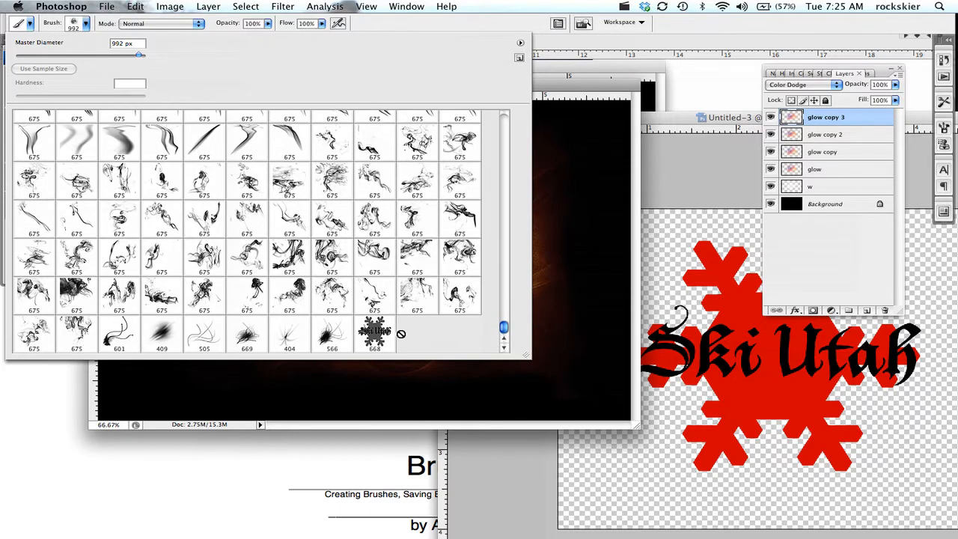
{"action": "left_click", "coordinate": [376, 335]}
{"action": "left_click", "coordinate": [547, 87]}
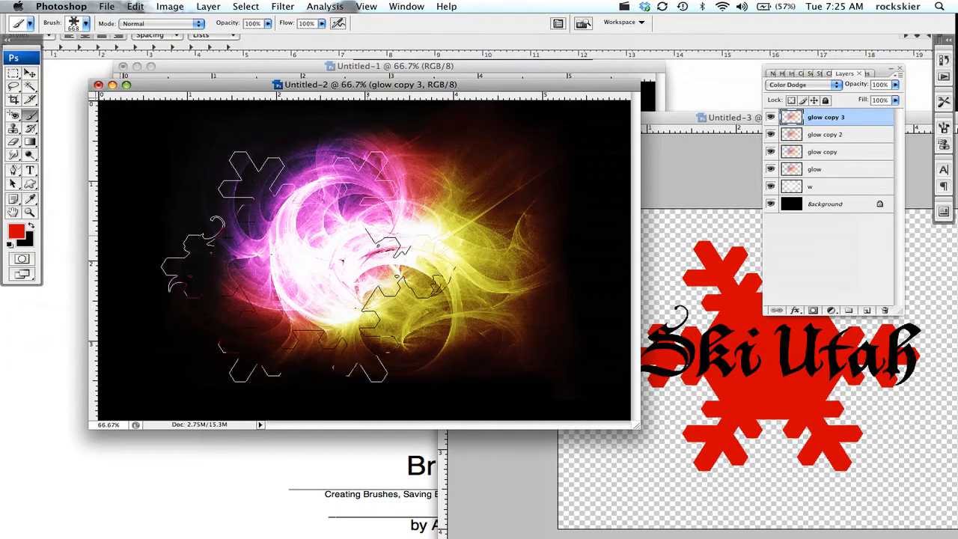
- Try stamping the snowflake brush in red on the glow copy 3 layer, and undo the stamp
{"action": "left_click", "coordinate": [367, 258]}
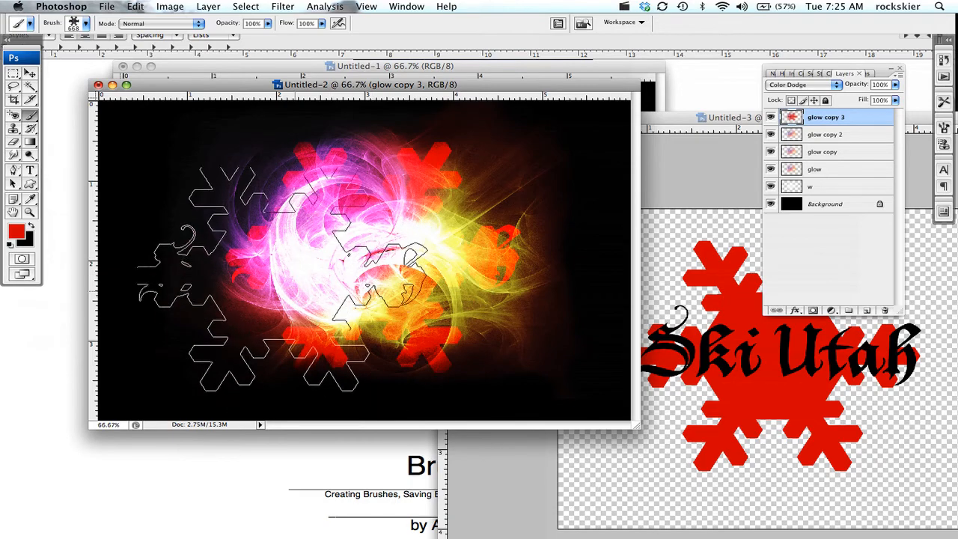
{"action": "key", "text": "super+z"}
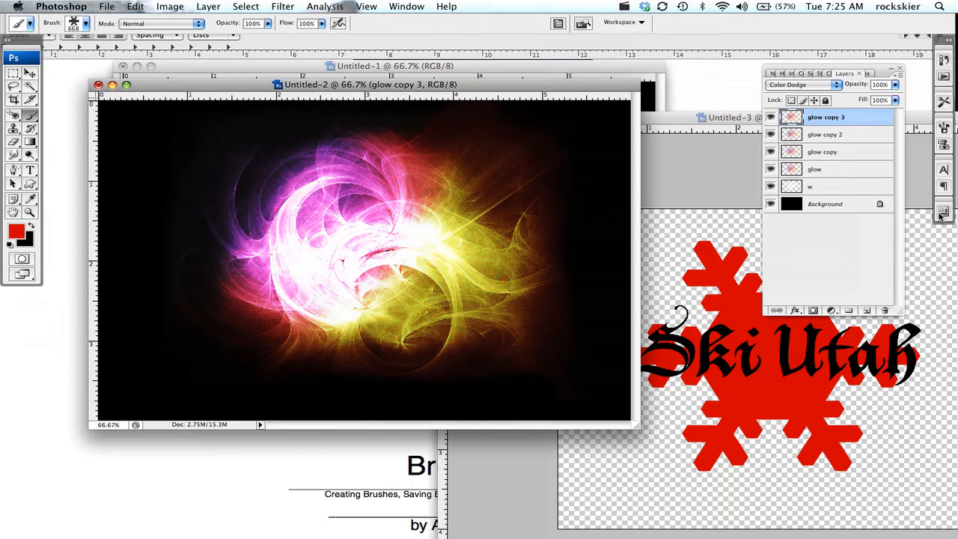
- Add a new layer on top and stamp the snowflake brush in white over the centre of the glow
{"action": "left_click", "coordinate": [865, 310]}
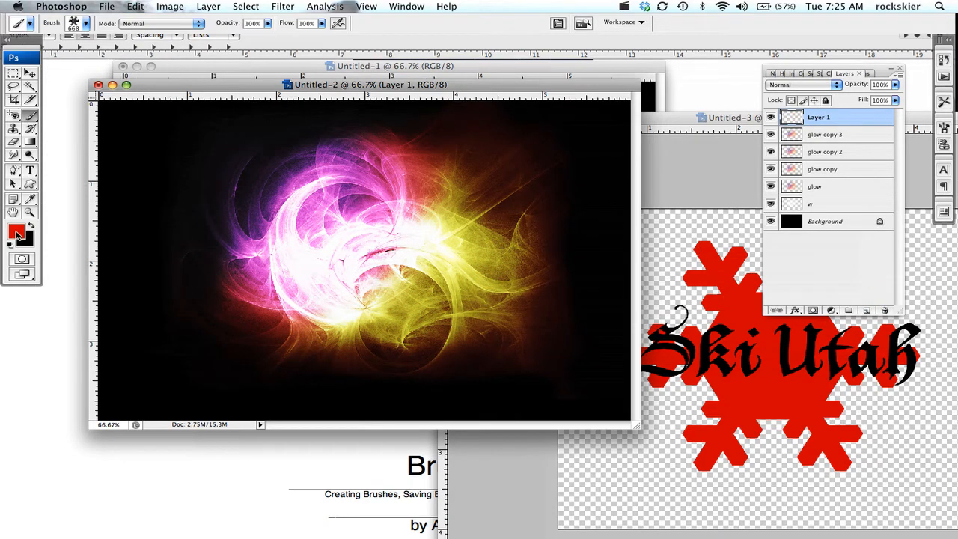
{"action": "left_click", "coordinate": [11, 244]}
{"action": "left_click", "coordinate": [32, 230]}
{"action": "left_click", "coordinate": [363, 258]}
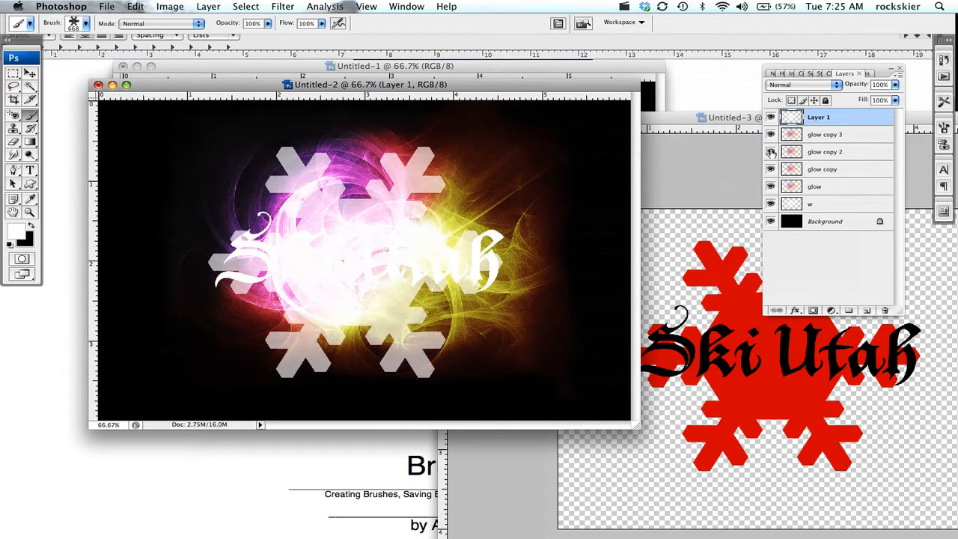
- Hide the four glow layers and layer w, and stamp a second white snowflake near the canvas's upper-left corner
{"action": "left_click_drag", "start_coordinate": [771, 135], "coordinate": [773, 203]}
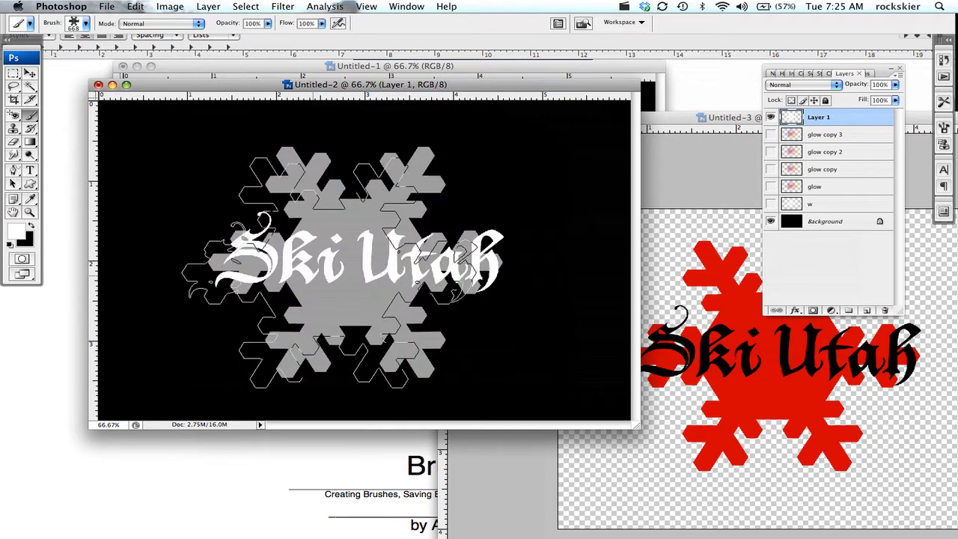
{"action": "left_click", "coordinate": [213, 205]}
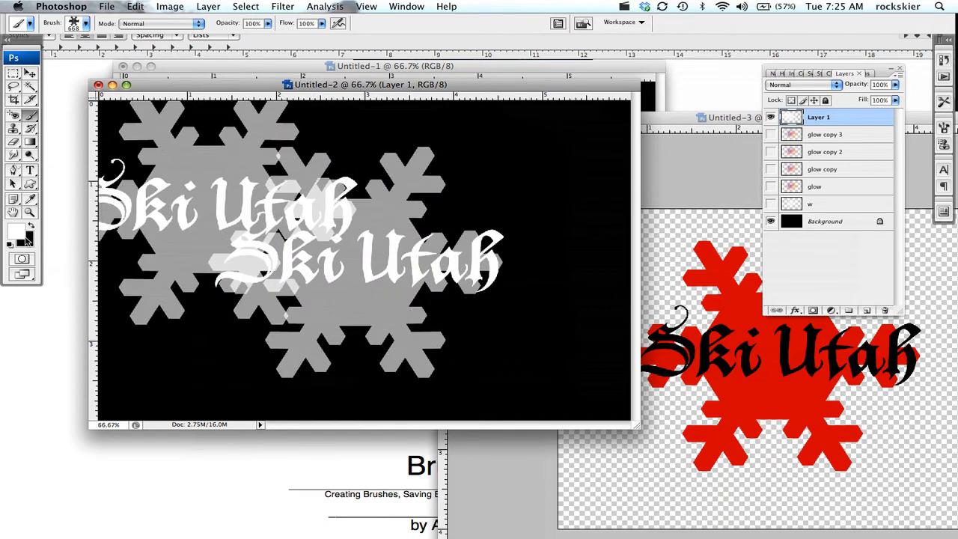
- Set the foreground color to red ec2c2c and stamp the snowflake brush on the right side of the canvas
{"action": "left_click", "coordinate": [20, 232]}
{"action": "left_click", "coordinate": [390, 365]}
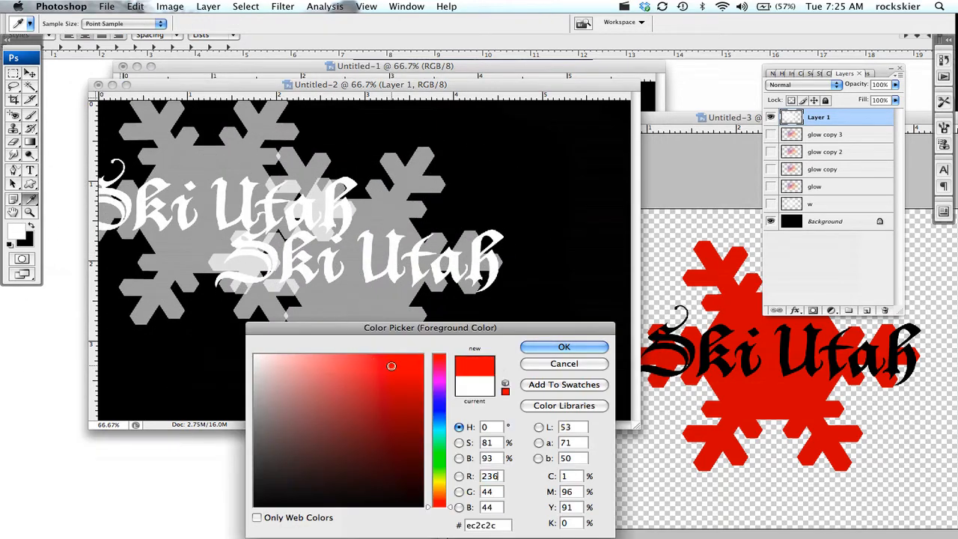
{"action": "left_click", "coordinate": [527, 349]}
{"action": "left_click", "coordinate": [531, 236]}
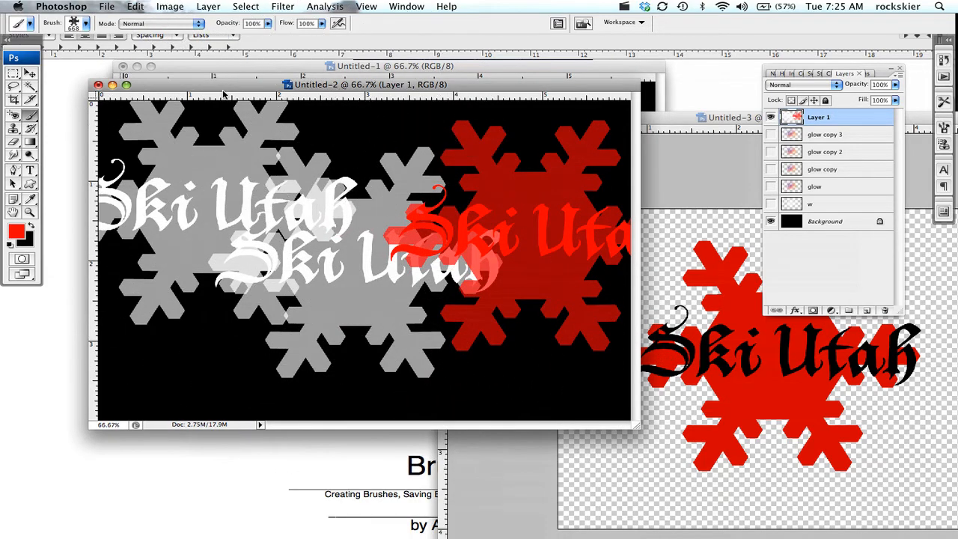
- Open the Preset Manager for brushes and select the last three brushes: 404, 566 and the 668 px snowflake
{"action": "left_click_drag", "start_coordinate": [224, 89], "coordinate": [262, 128]}
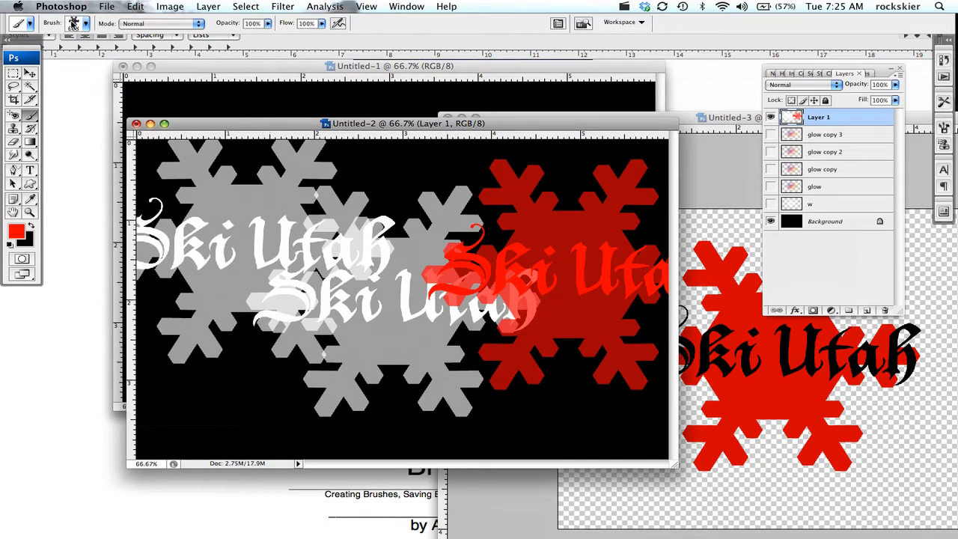
{"action": "left_click", "coordinate": [128, 7]}
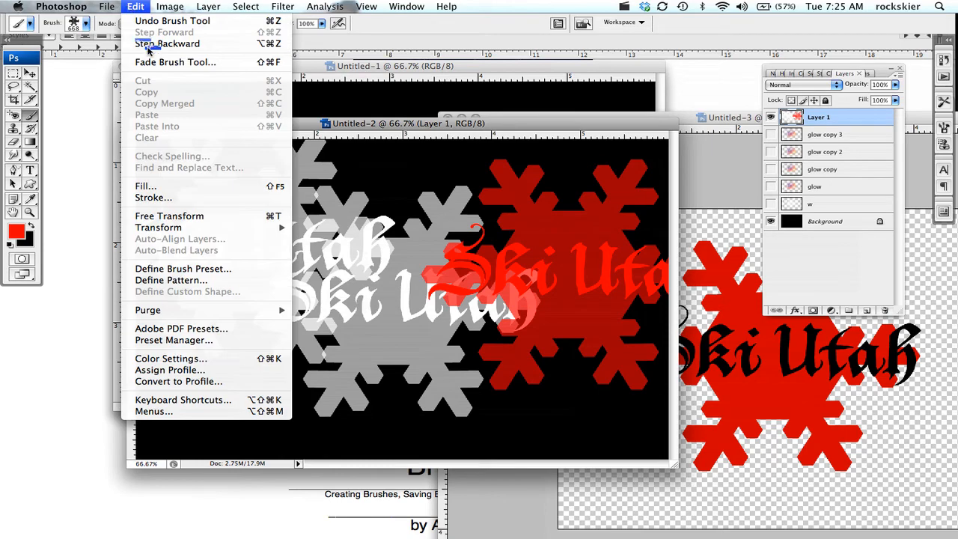
{"action": "left_click", "coordinate": [187, 339]}
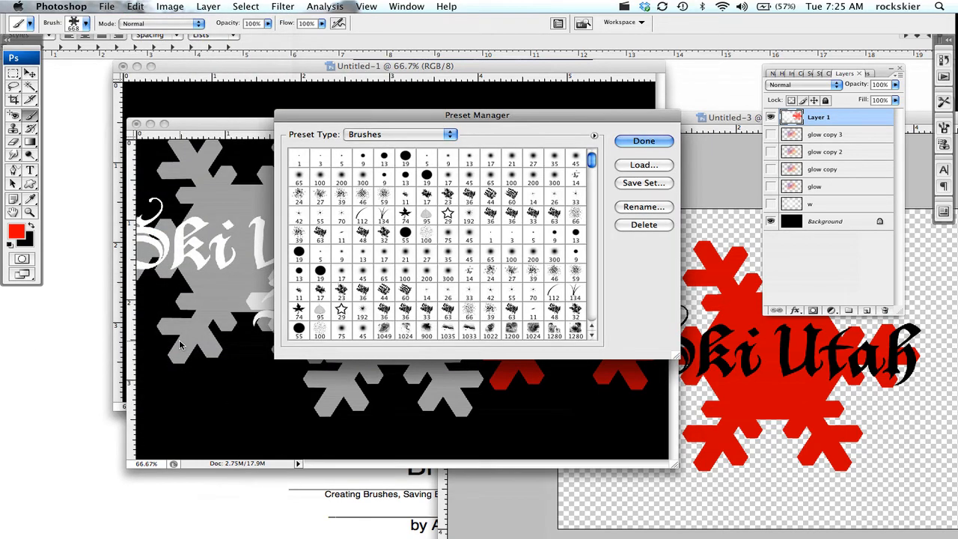
{"action": "left_click_drag", "start_coordinate": [389, 118], "coordinate": [263, 119]}
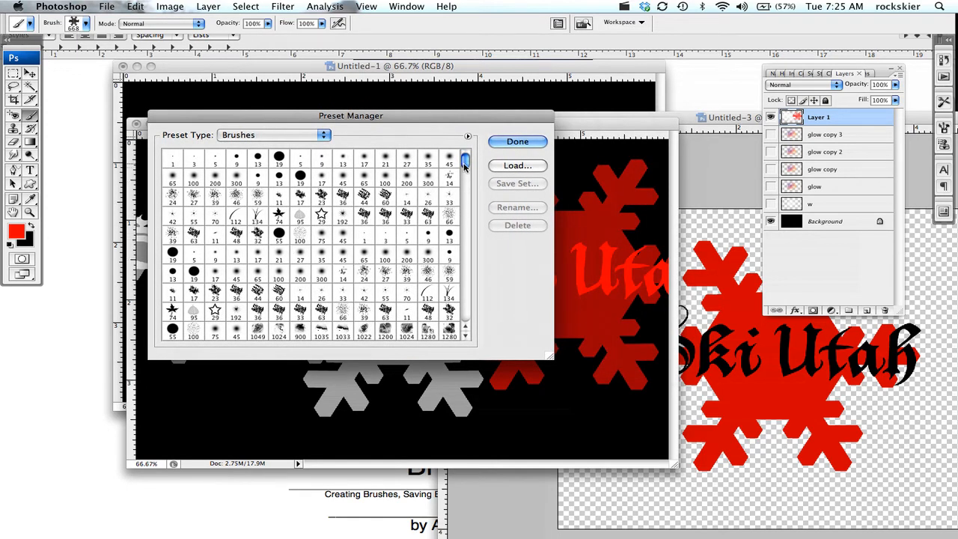
{"action": "left_click_drag", "start_coordinate": [464, 168], "coordinate": [461, 336]}
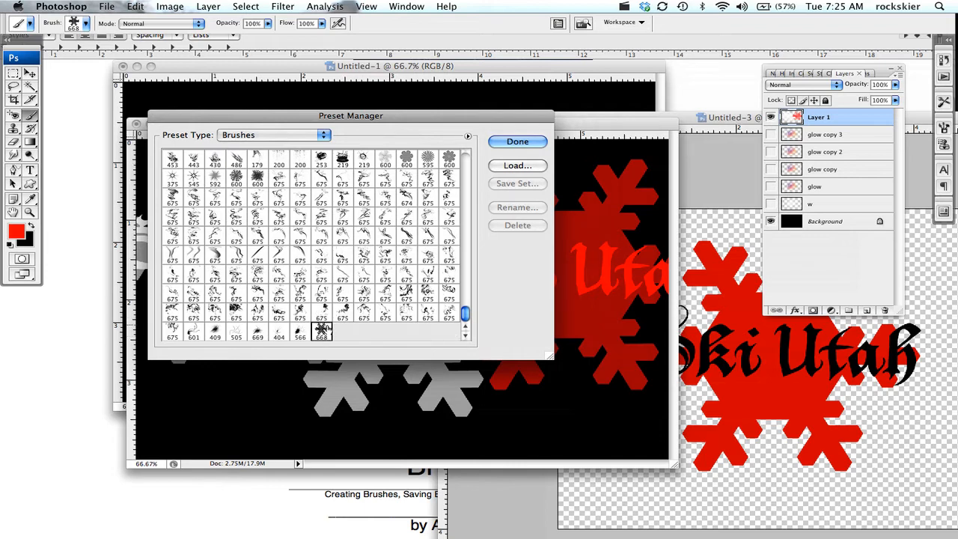
{"action": "left_click", "coordinate": [322, 331]}
{"action": "left_click", "coordinate": [280, 333], "text": "shift"}
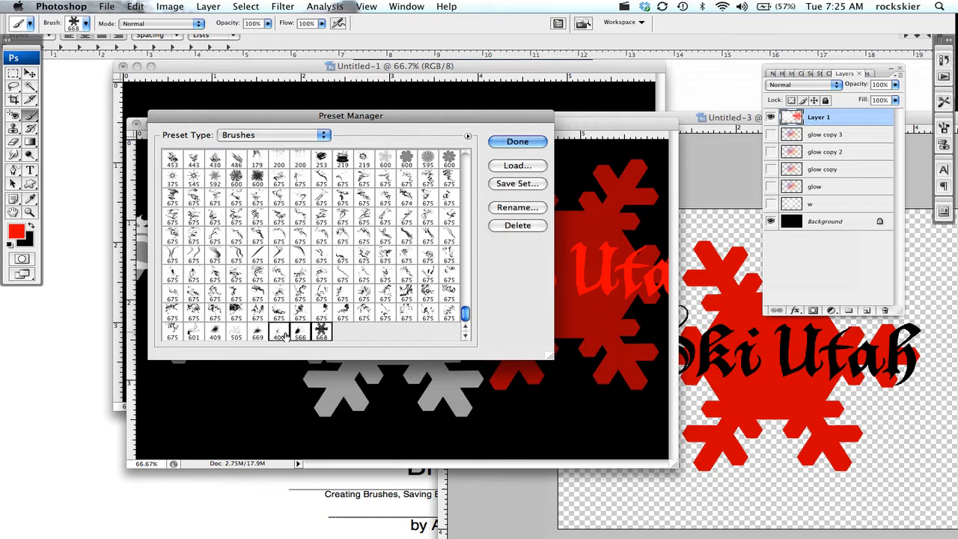
- Save the selected brushes as a set named mybr.abr on the Desktop, with the file extension shown
{"action": "left_click", "coordinate": [512, 188]}
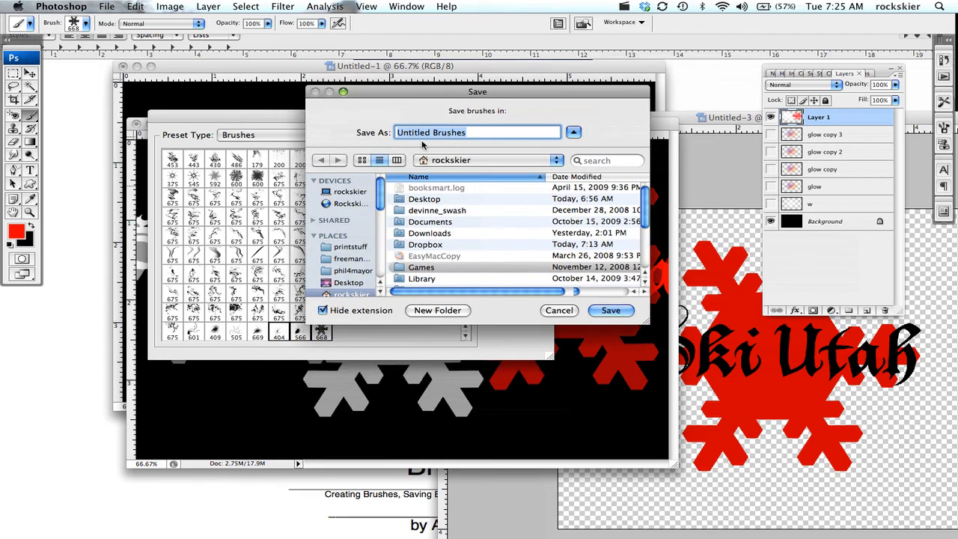
{"action": "left_click", "coordinate": [322, 312]}
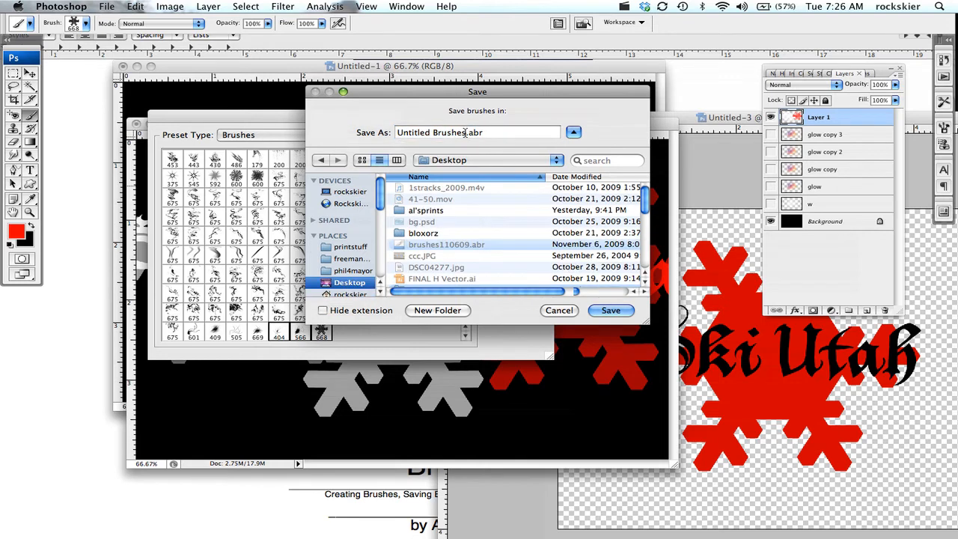
{"action": "left_click_drag", "start_coordinate": [465, 133], "coordinate": [306, 130]}
{"action": "type", "text": "mybur"}
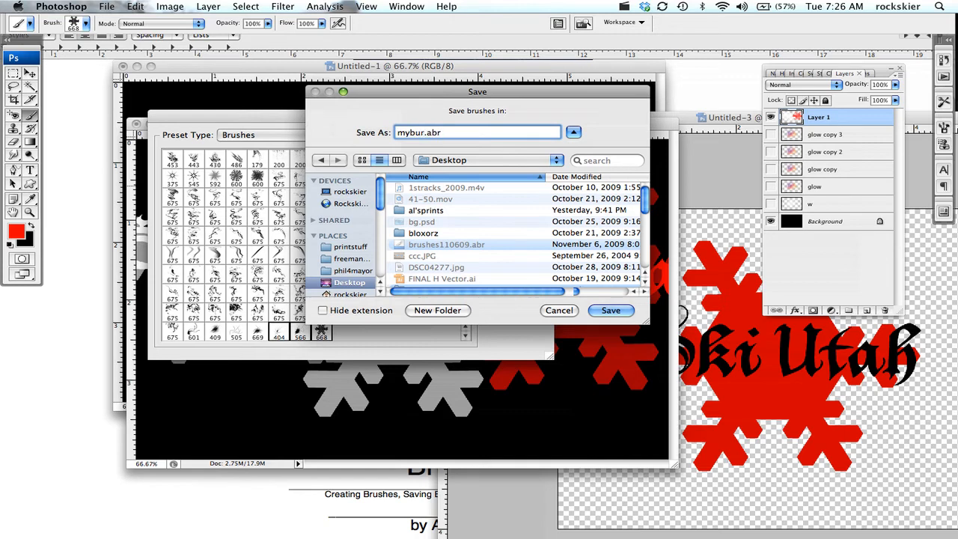
{"action": "key", "text": "BackSpace"}
{"action": "key", "text": "BackSpace"}
{"action": "type", "text": "r"}
{"action": "left_click", "coordinate": [608, 310]}
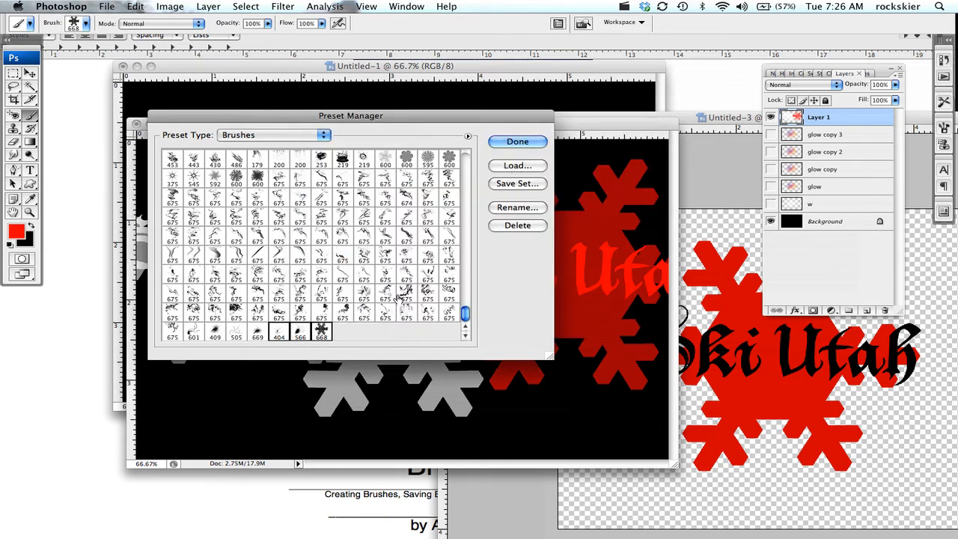
{"action": "left_click", "coordinate": [379, 293]}
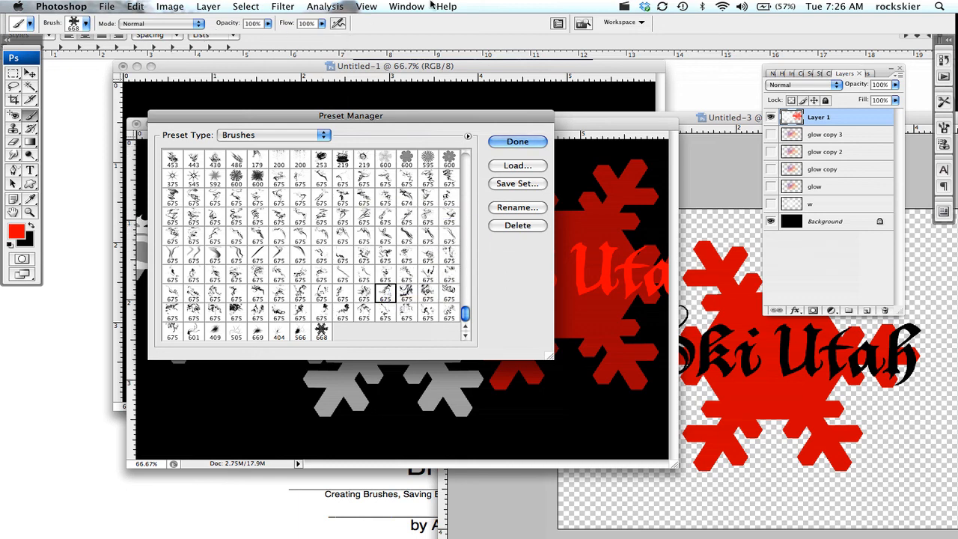
{"action": "left_click", "coordinate": [626, 6]}
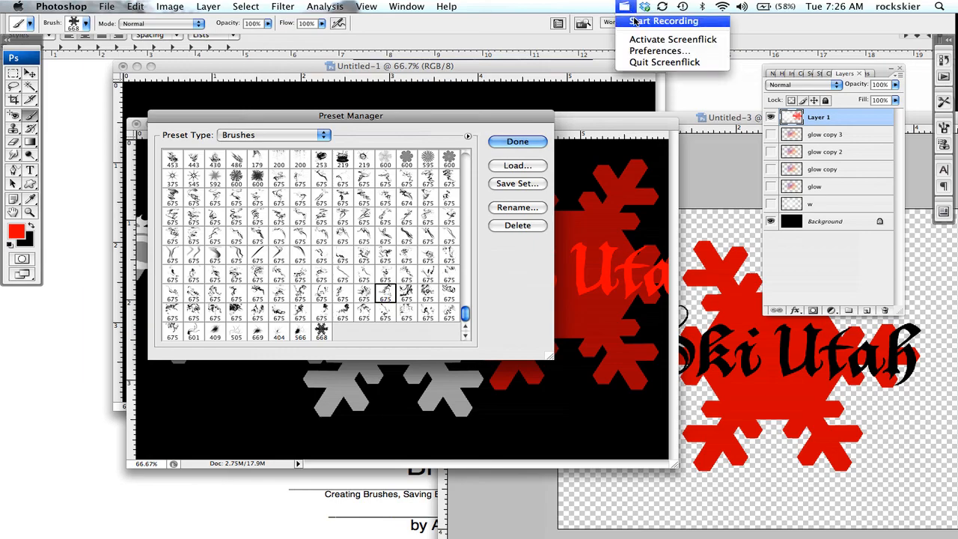